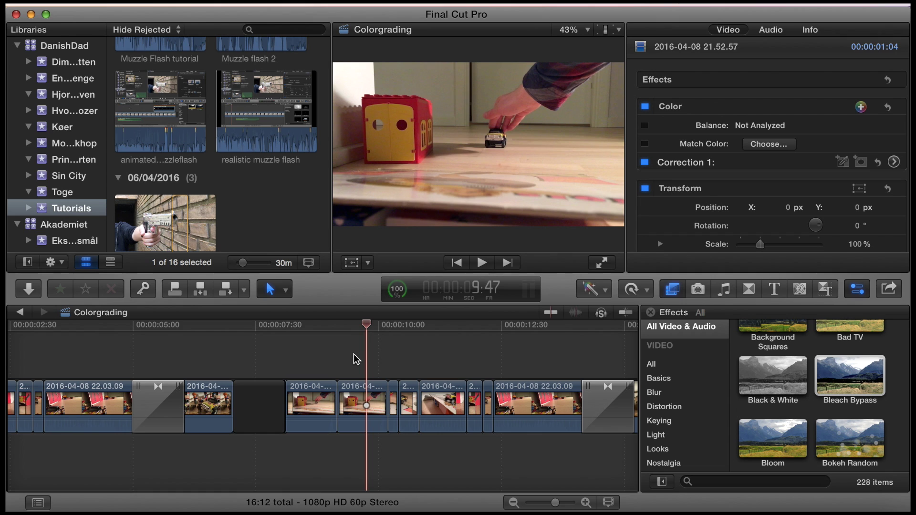
Reopen the video effects browser and preview the Cast look on the Colorgrading clip.
scroll(855, 399, "down", 5)
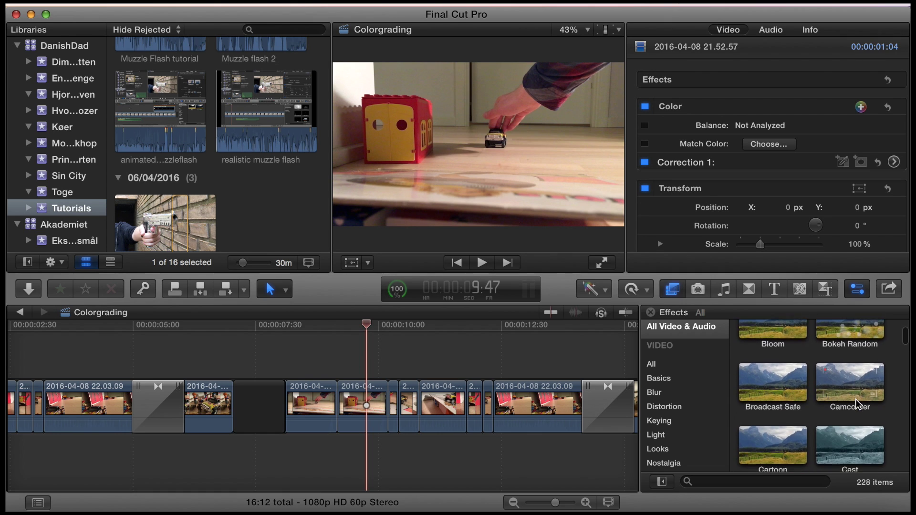
left_click(674, 291)
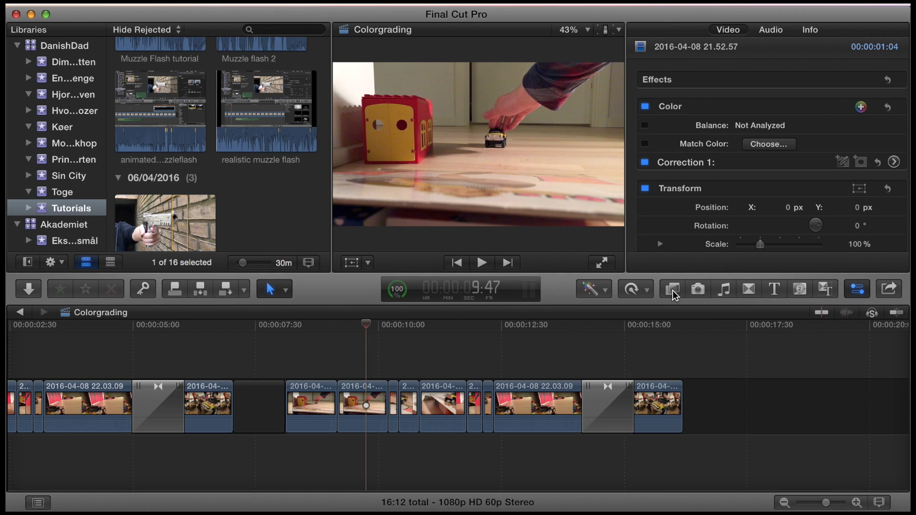
left_click(673, 291)
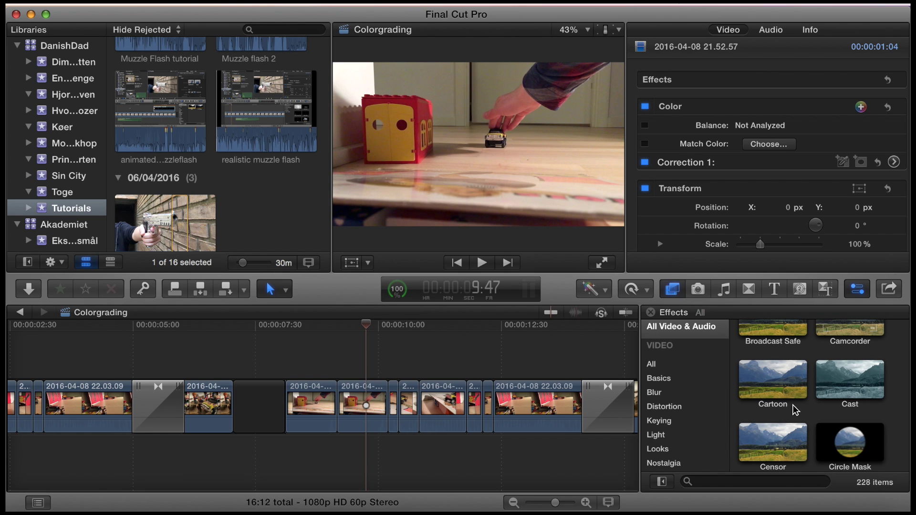
left_click(855, 380)
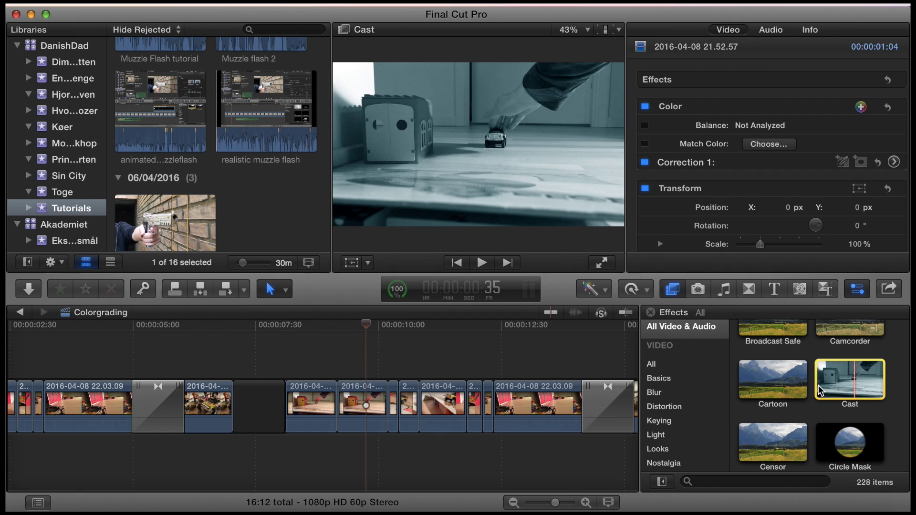
Apply the Cast effect to the toy car clip at Amount 100, then disable it.
left_click_drag(382, 408, 365, 411)
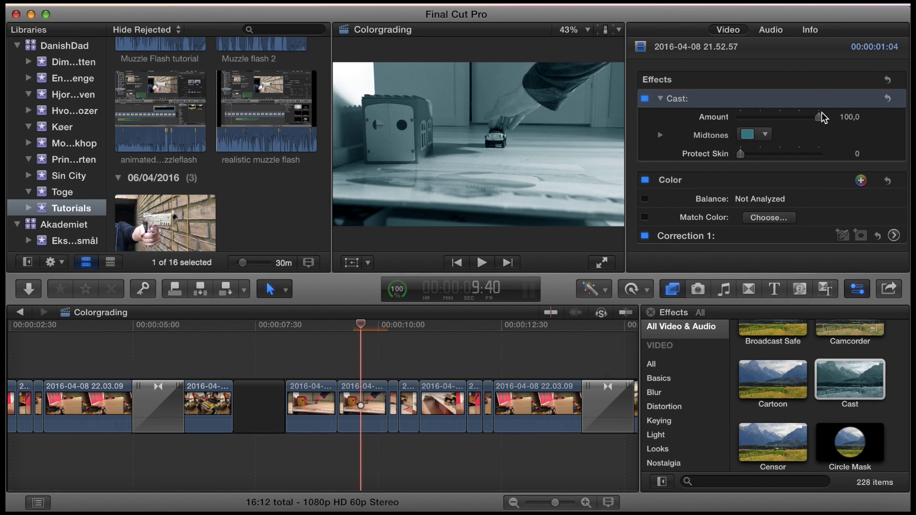
left_click_drag(820, 117, 841, 124)
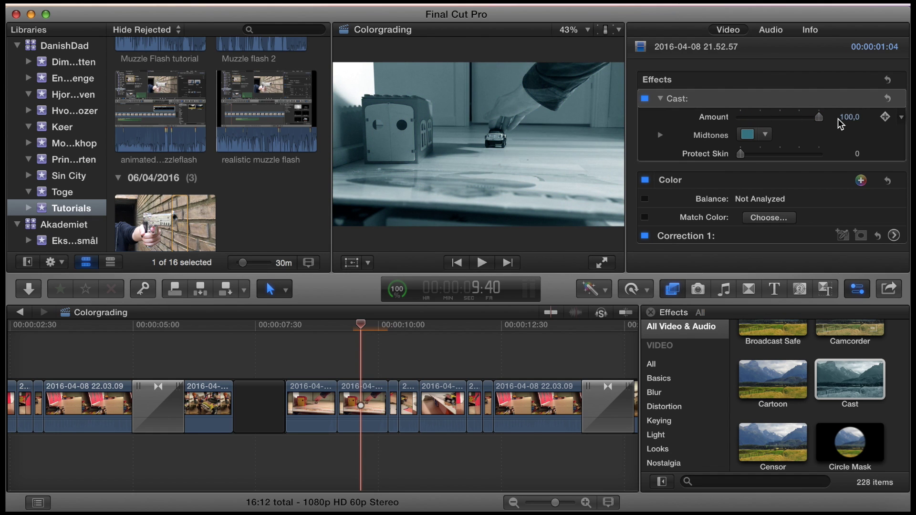
left_click(645, 98)
Play back the timeline from earlier and return the playhead to the toy car clip.
scroll(787, 212, "down", 5)
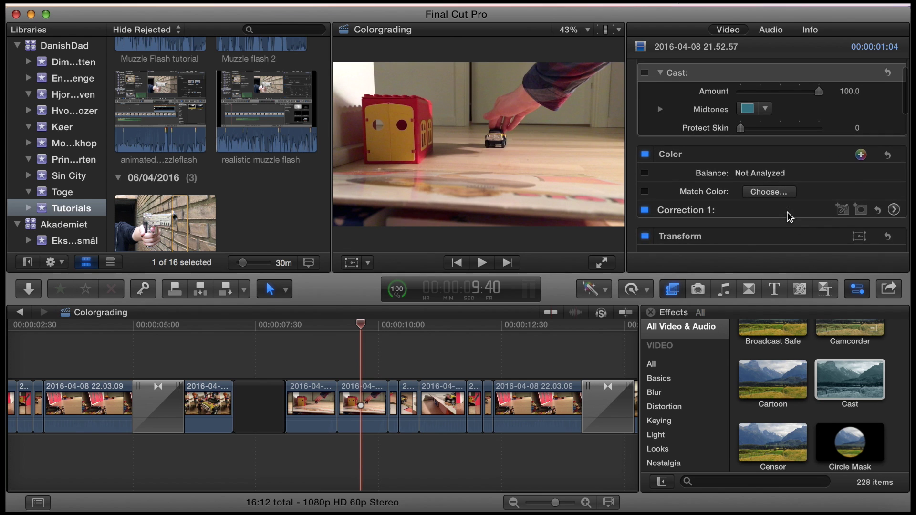
scroll(787, 212, "up", 3)
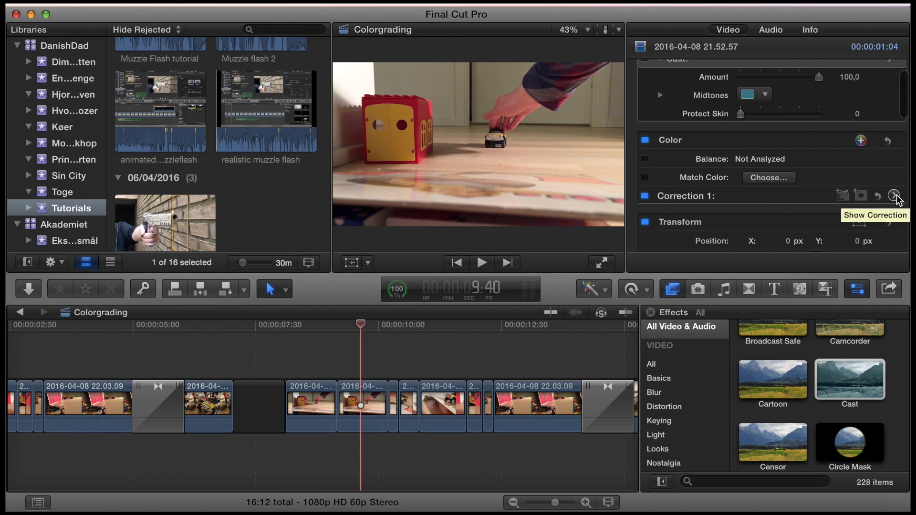
left_click(343, 368)
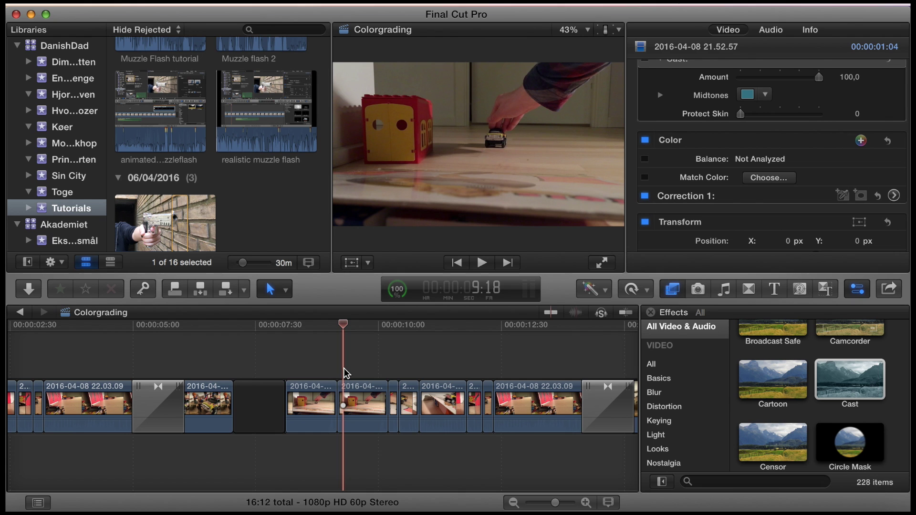
key("space")
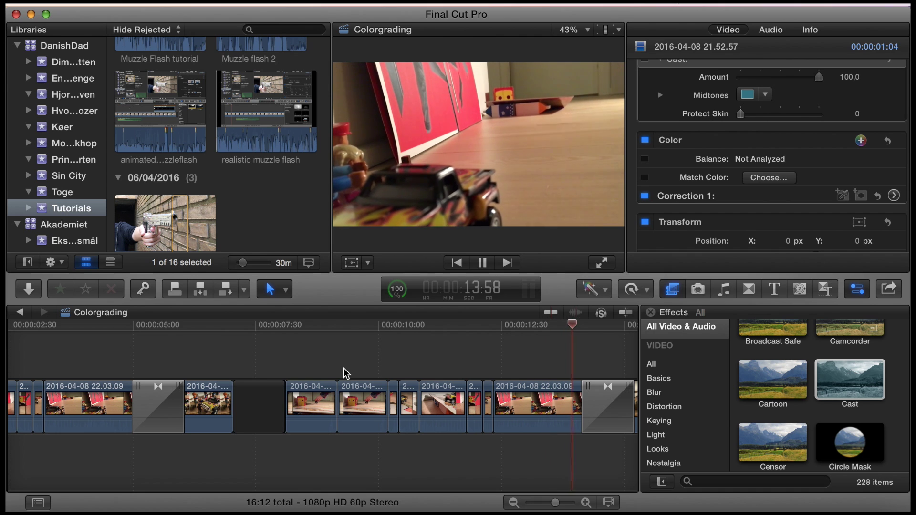
key("space")
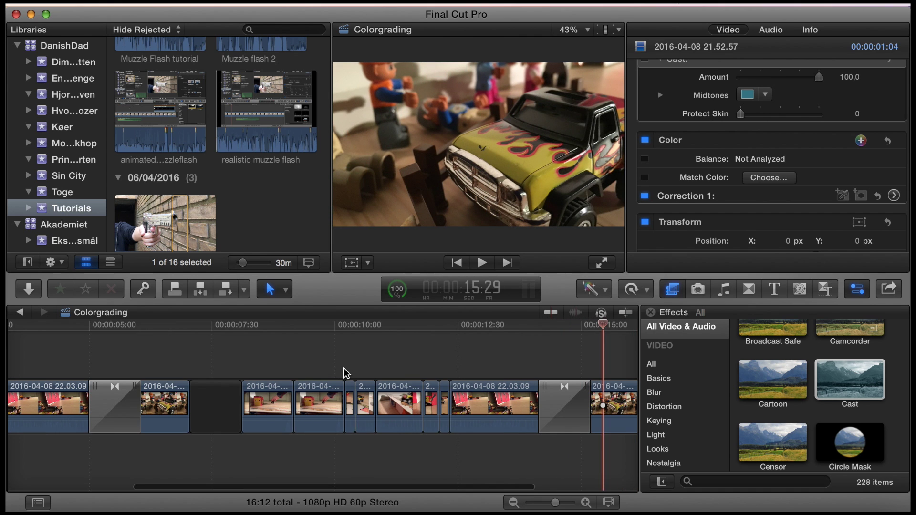
left_click(319, 358)
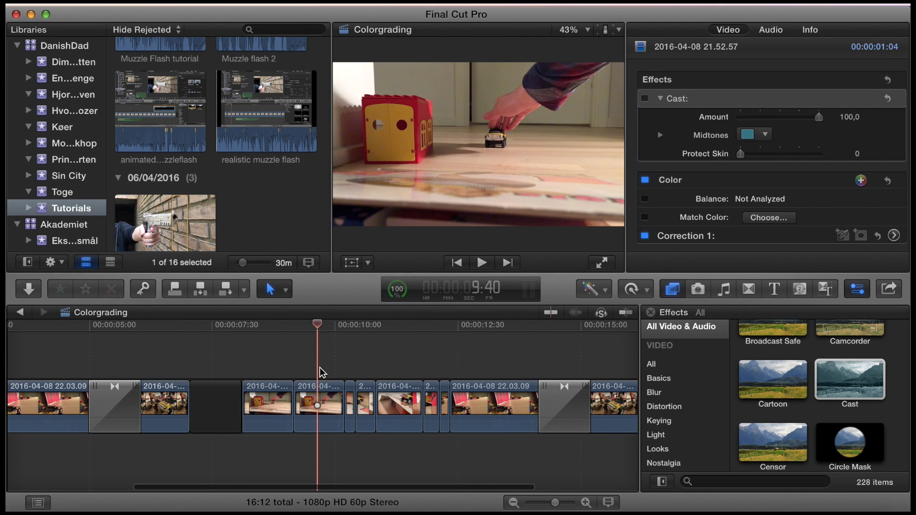
Warm the toy car clip's overall colour toward red in Correction 1's Color Board.
left_click(321, 402)
scroll(747, 224, "down", 3)
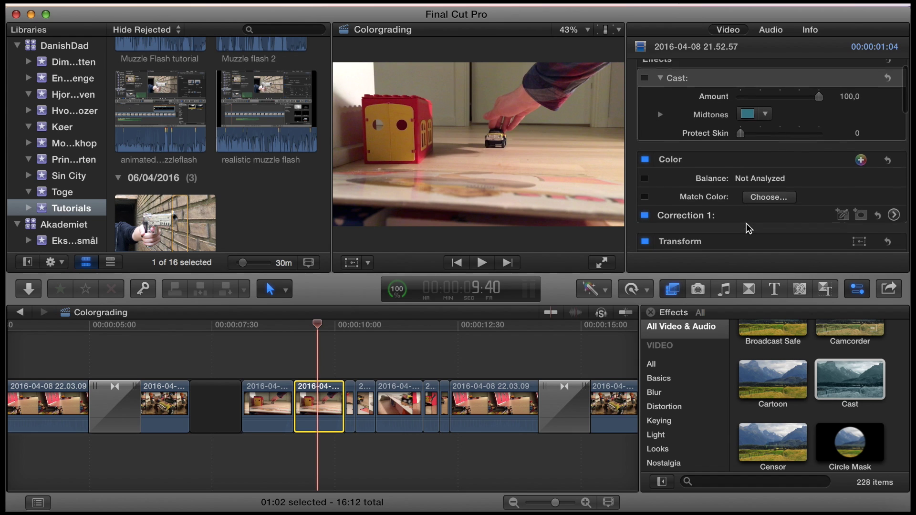
left_click(894, 198)
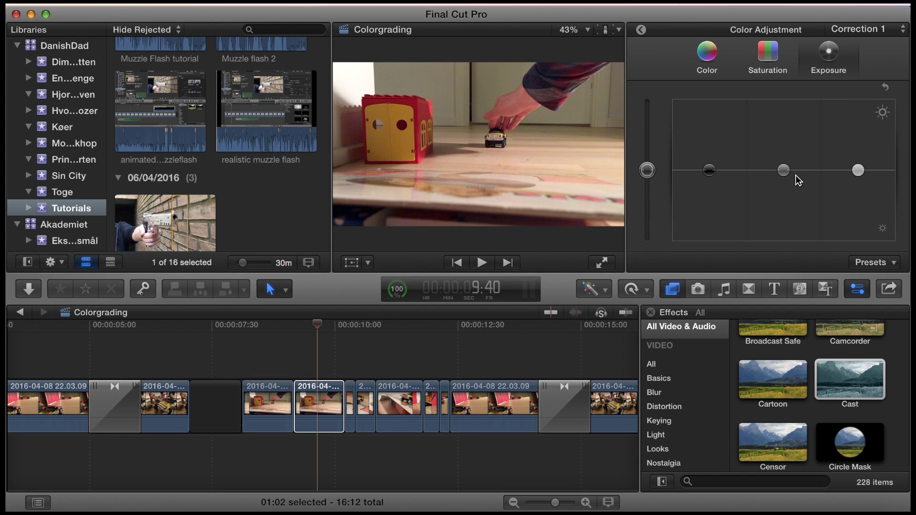
left_click(712, 53)
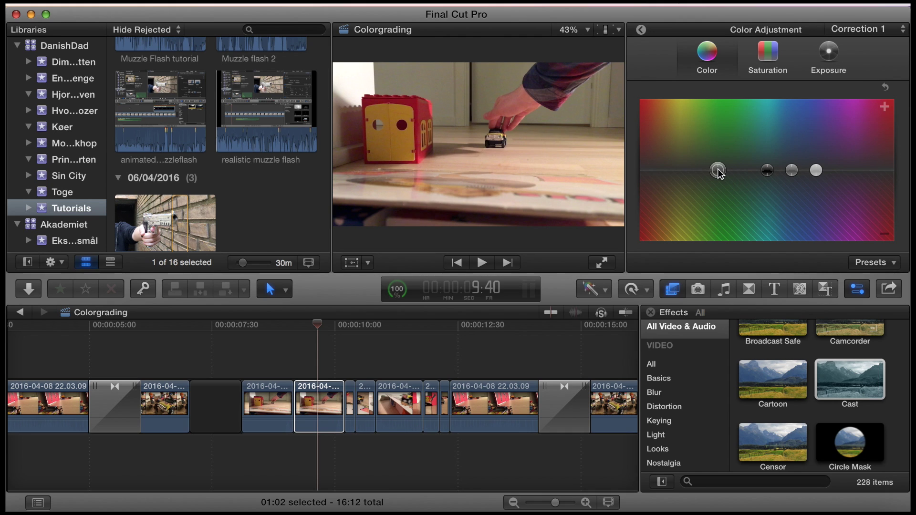
left_click_drag(719, 173, 644, 180)
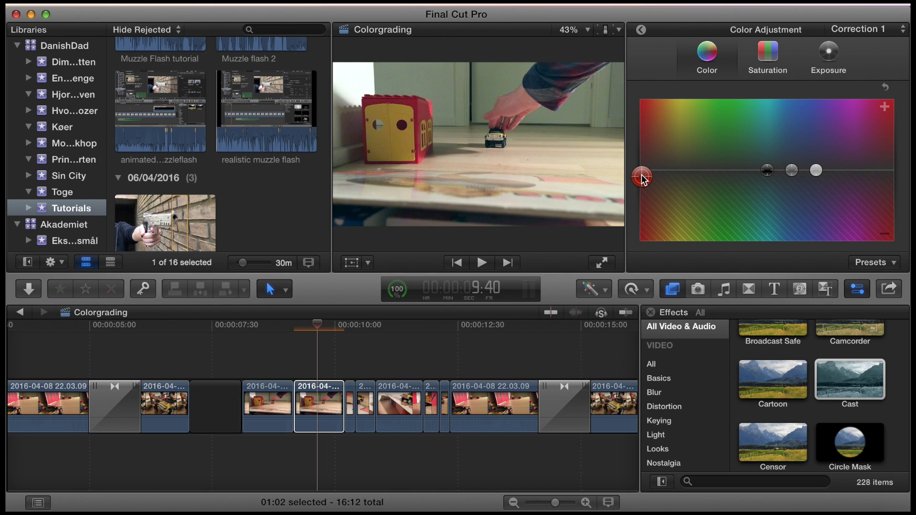
In Exposure, lower the shadows and raise the highlights.
left_click(828, 56)
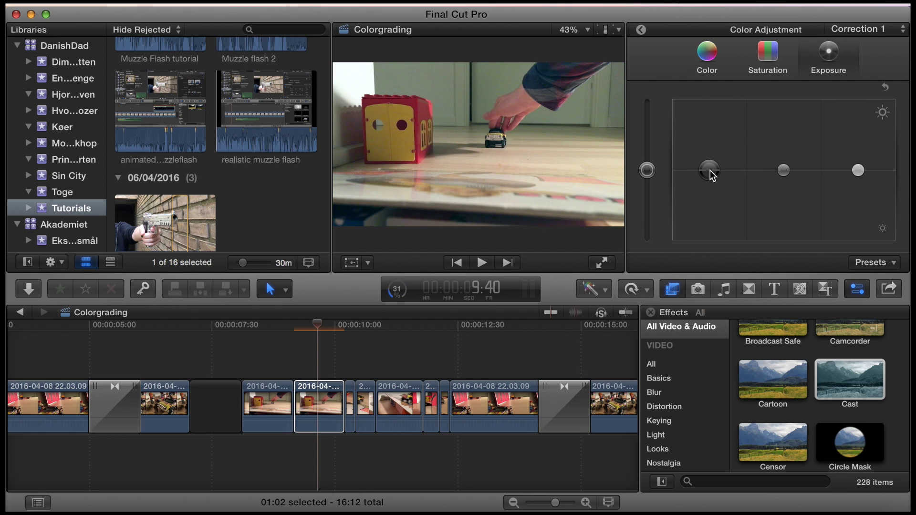
left_click_drag(711, 175, 713, 182)
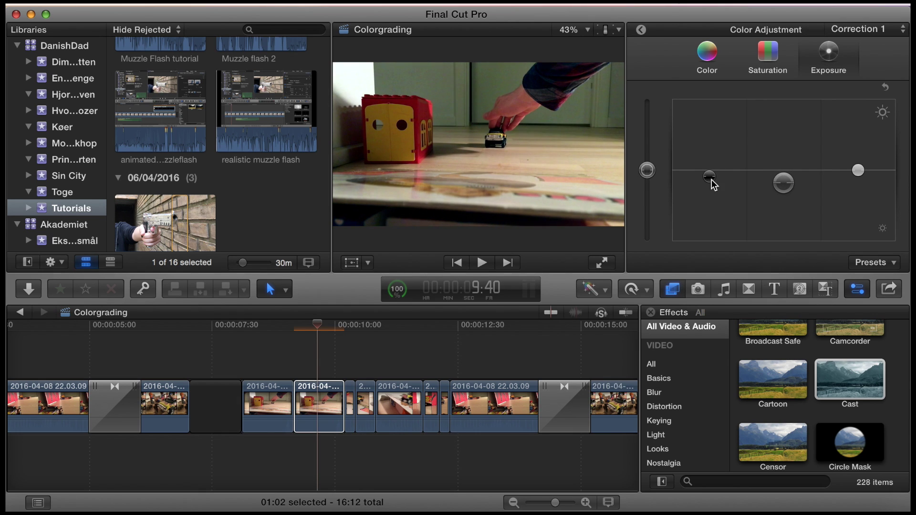
left_click_drag(710, 179, 711, 182)
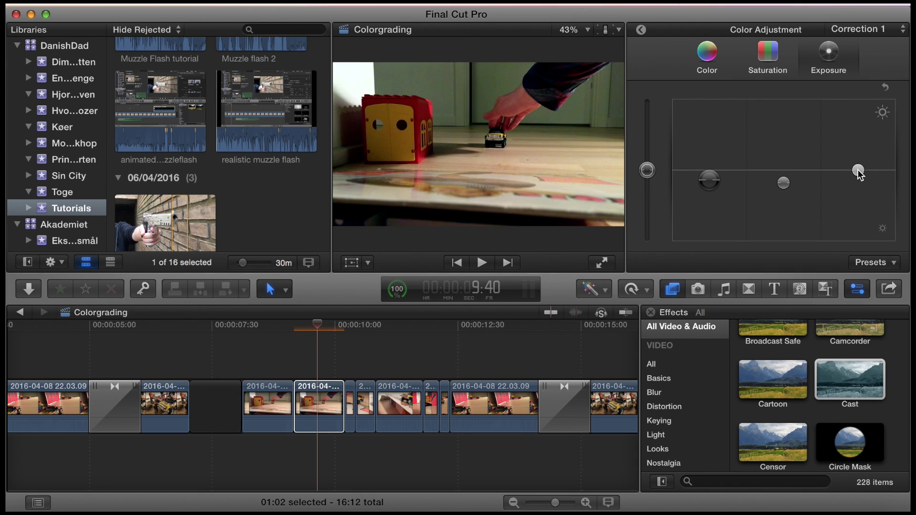
left_click_drag(859, 174, 859, 164)
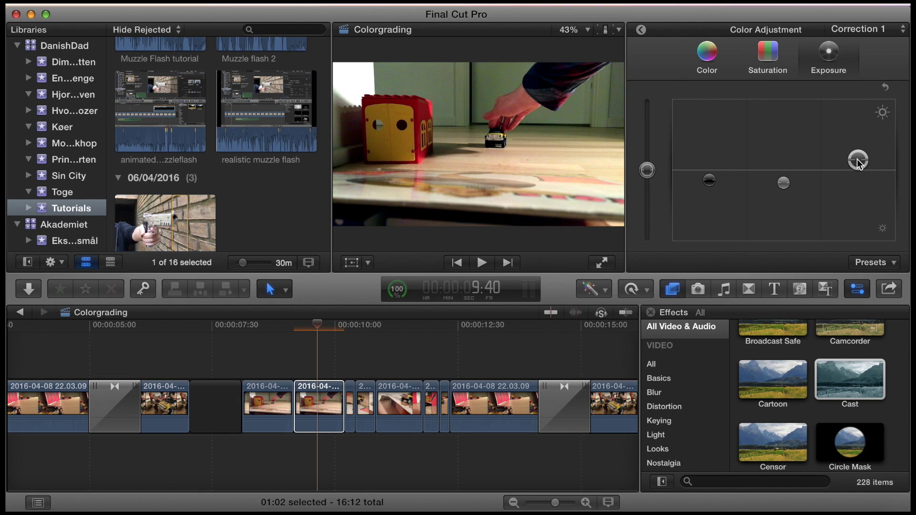
Clear the clip selection and park the playhead on the graded clip at 9:53.
left_click(327, 379)
left_click(325, 389)
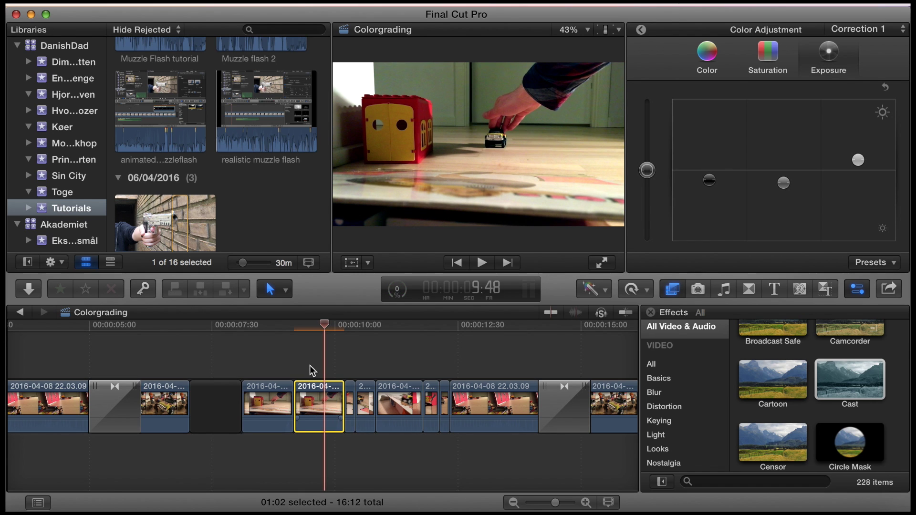
left_click(280, 361)
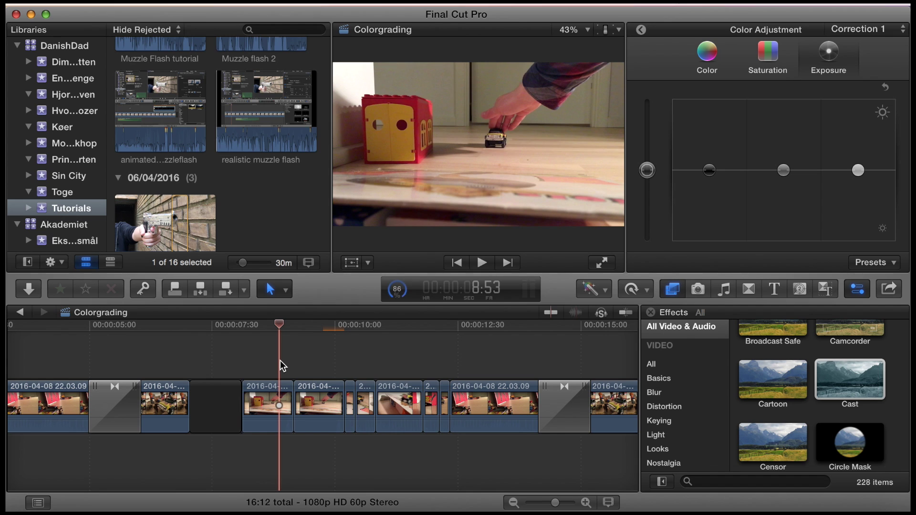
left_click(329, 367)
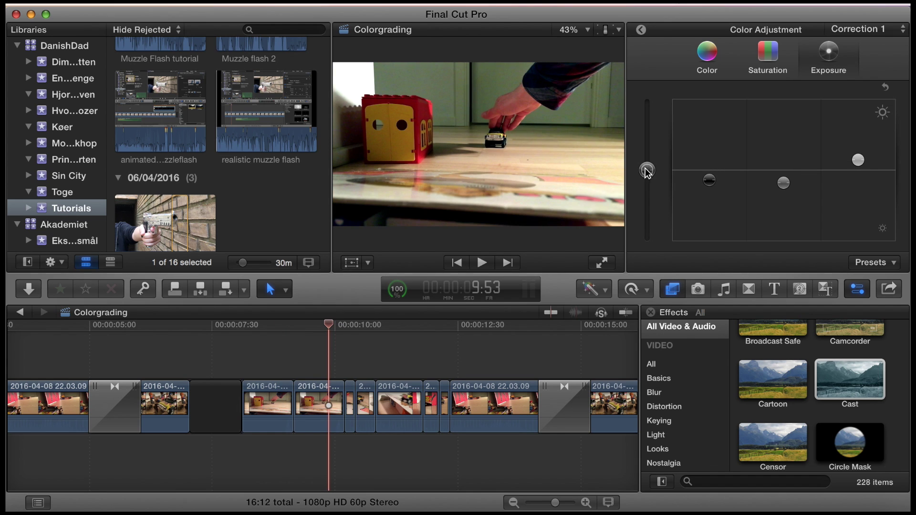
Save the correction as a Color Board preset named 'Truck' and move to the next clip.
left_click(896, 263)
left_click(849, 277)
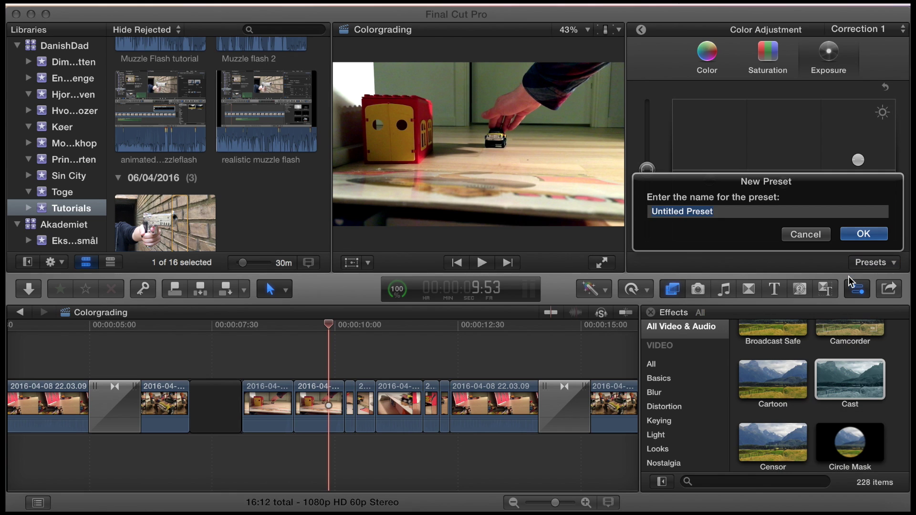
type("Tru")
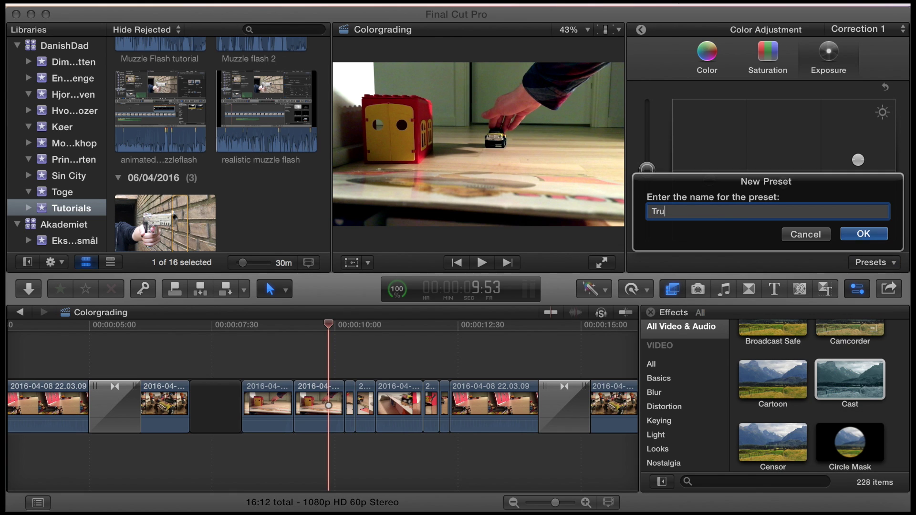
type("ck")
key("Return")
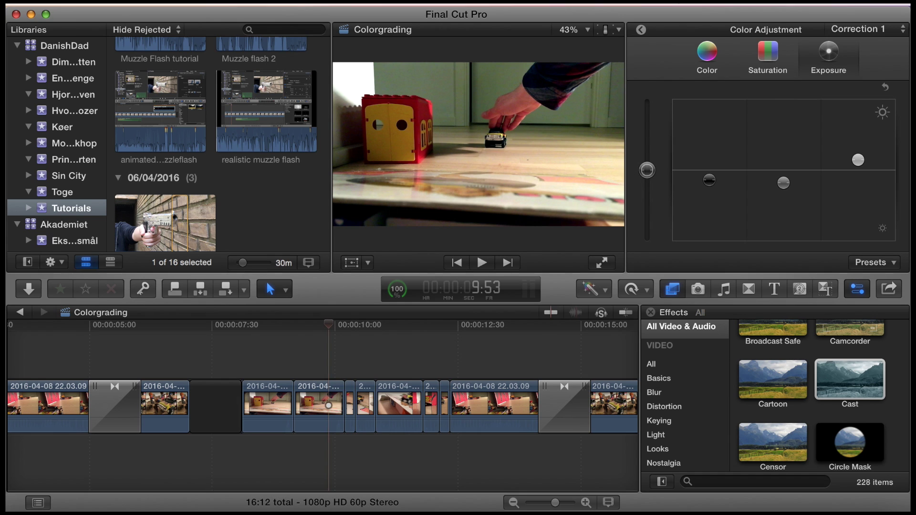
left_click(348, 366)
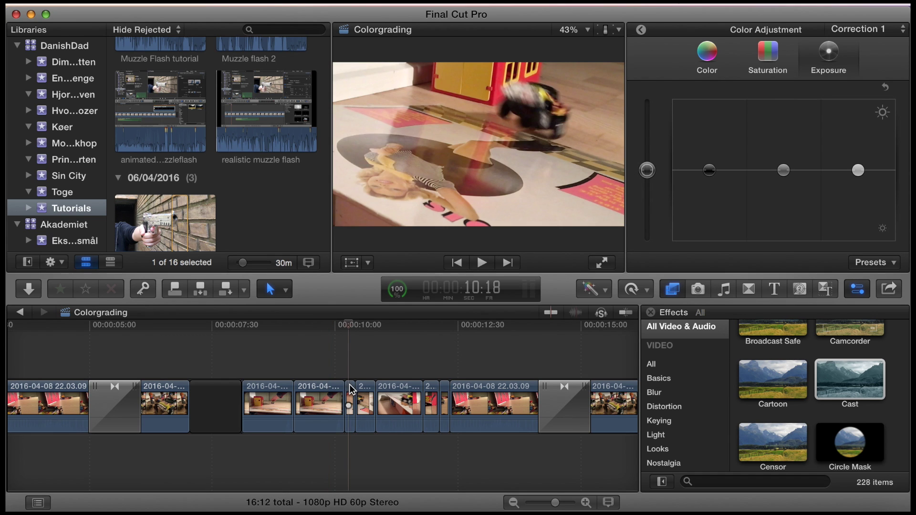
Apply the Truck preset to the short clip at 10:18.
left_click(349, 386)
left_click(895, 264)
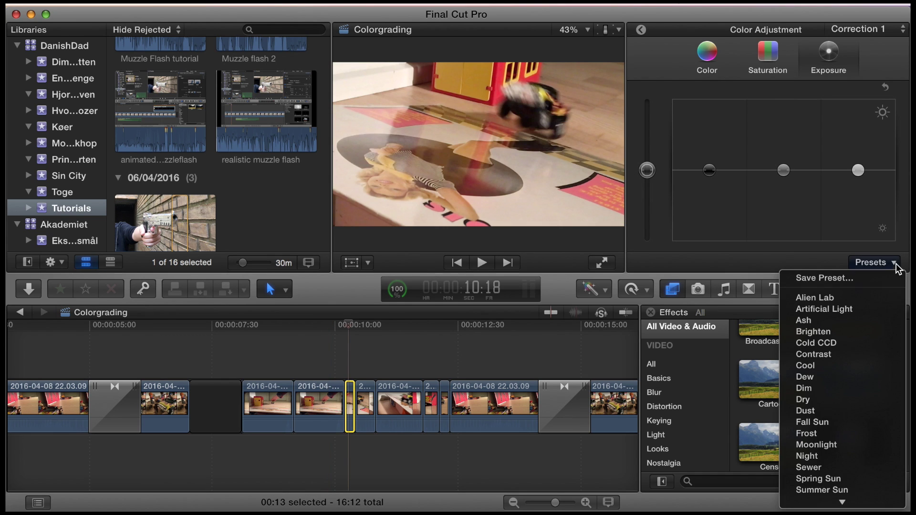
scroll(811, 422, "down", 3)
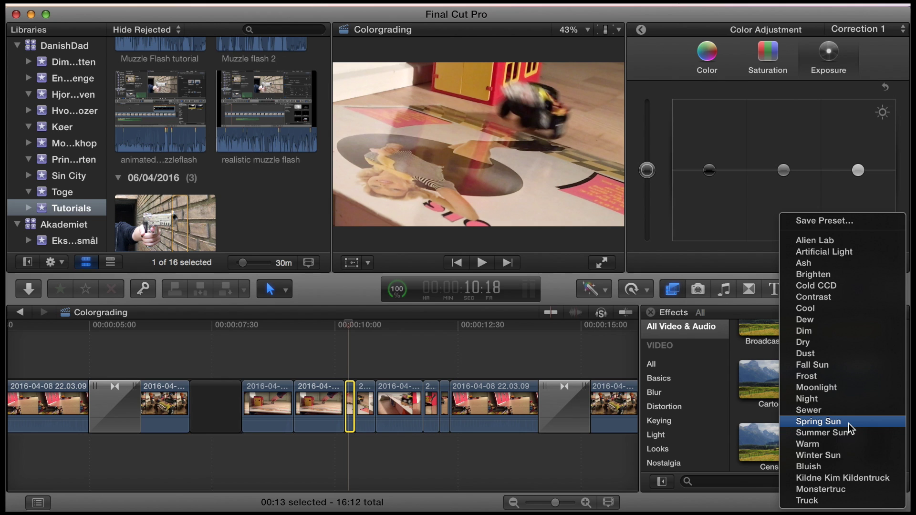
left_click(811, 500)
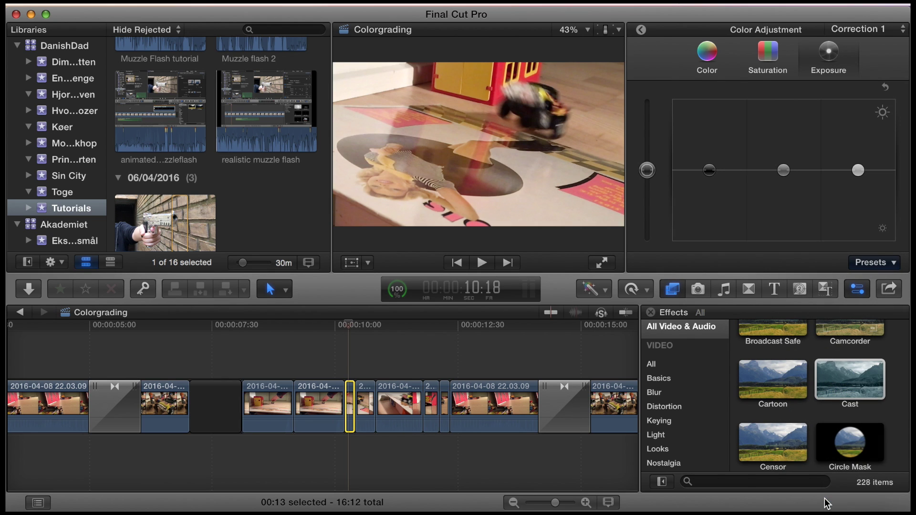
Apply the Truck preset to the clip at 11:19.
left_click(368, 366)
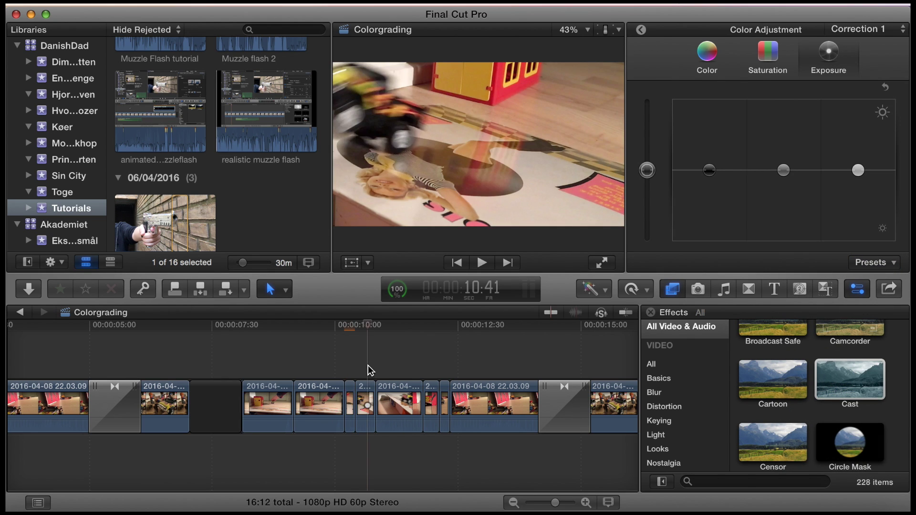
left_click(399, 403)
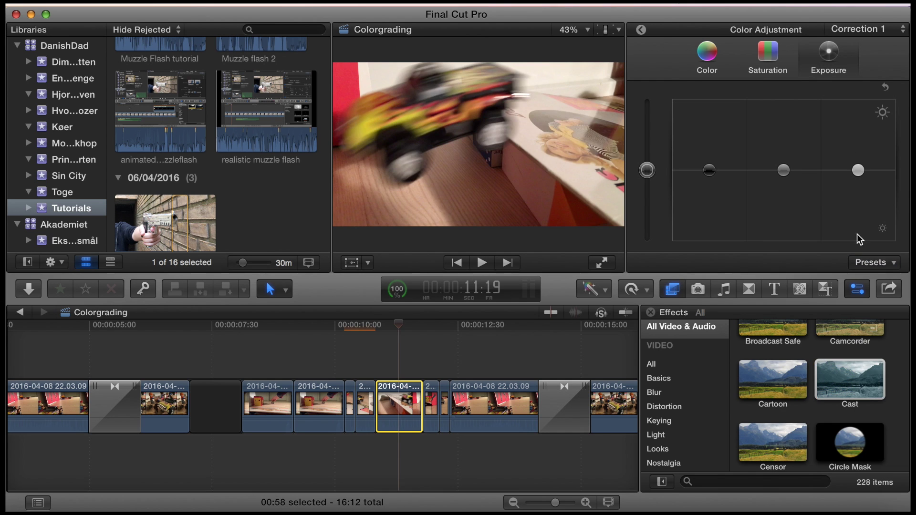
key("space")
left_click(875, 262)
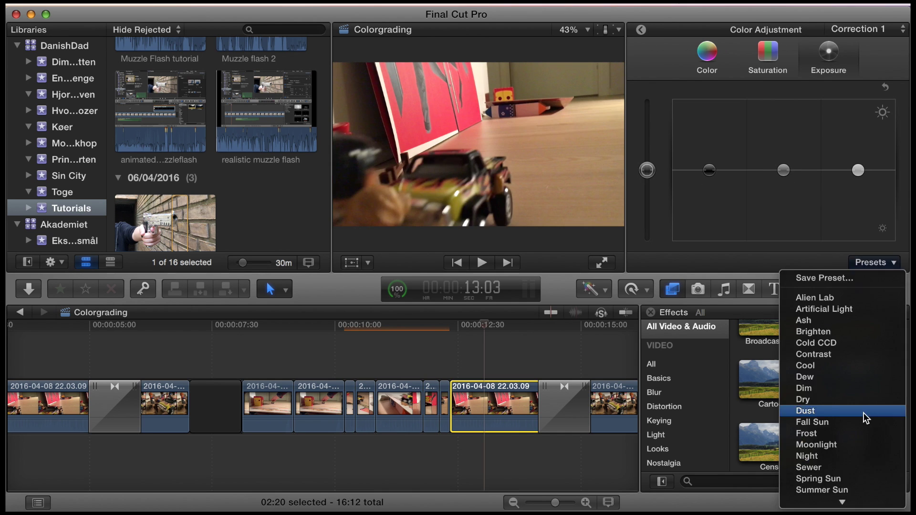
left_click(866, 419)
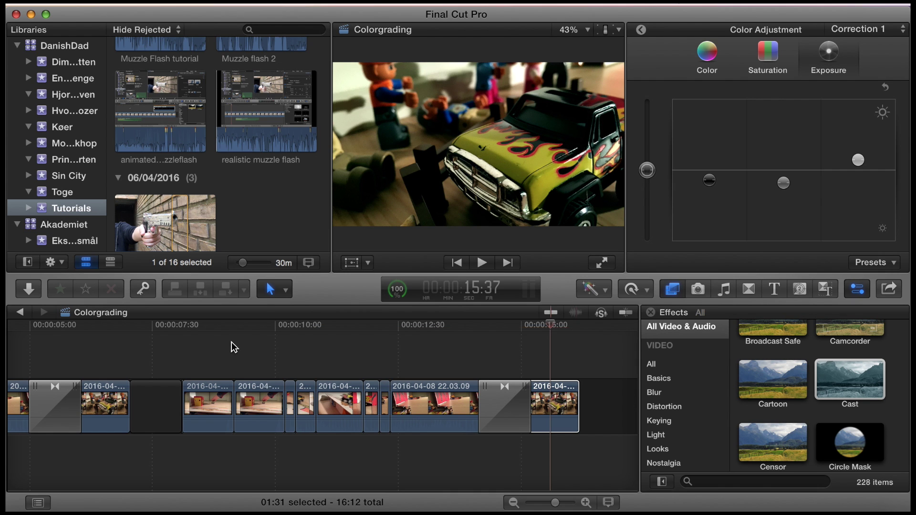
left_click(231, 343)
key("Home")
key("space")
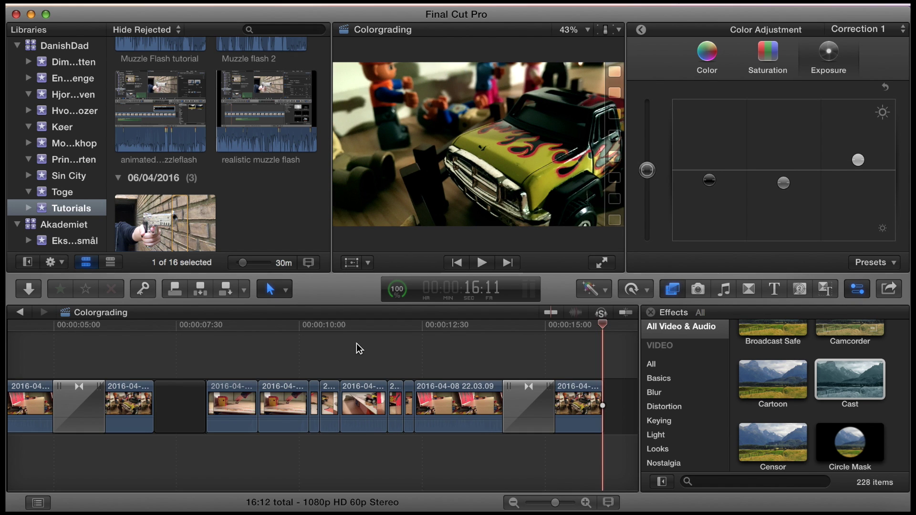
left_click(466, 359)
left_click(571, 362)
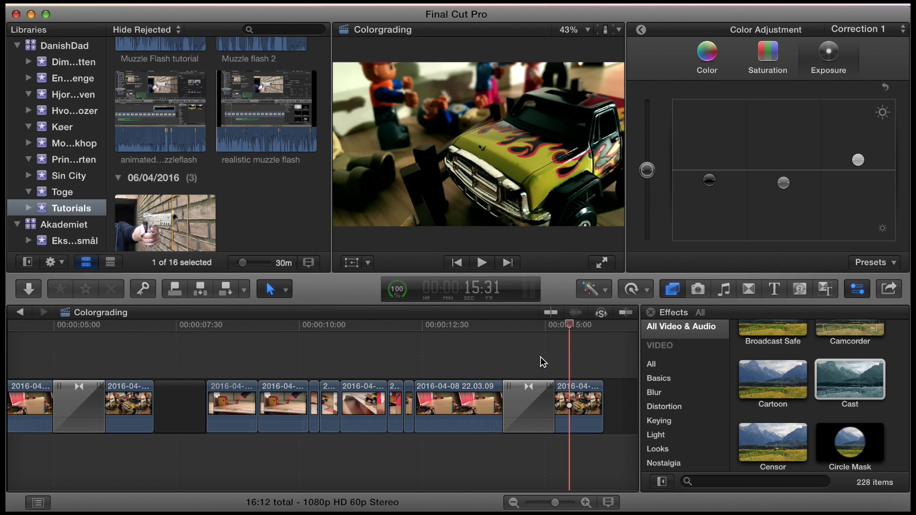
left_click(466, 362)
left_click(409, 368)
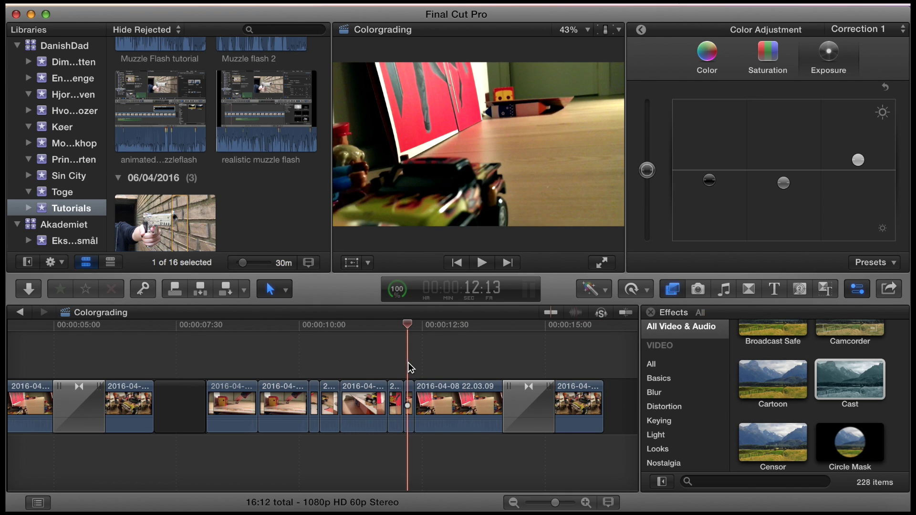
left_click(371, 366)
left_click(331, 365)
left_click(286, 366)
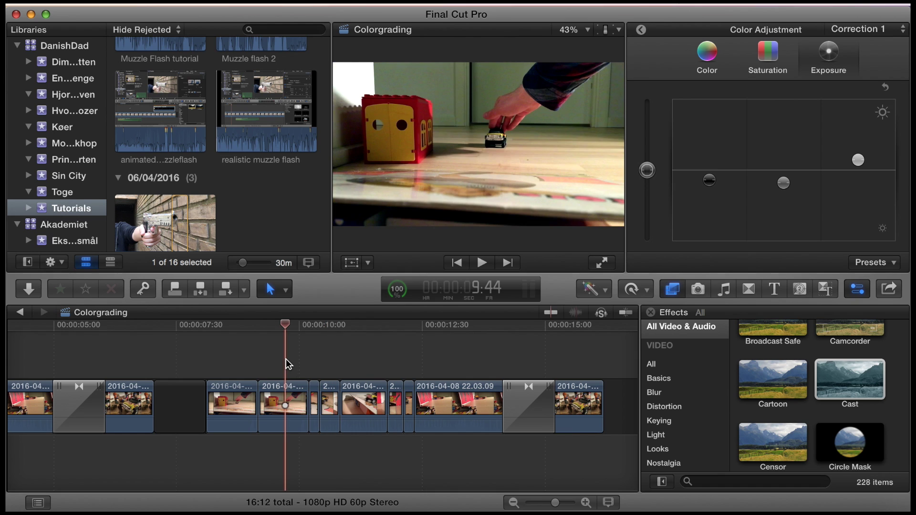
left_click(359, 368)
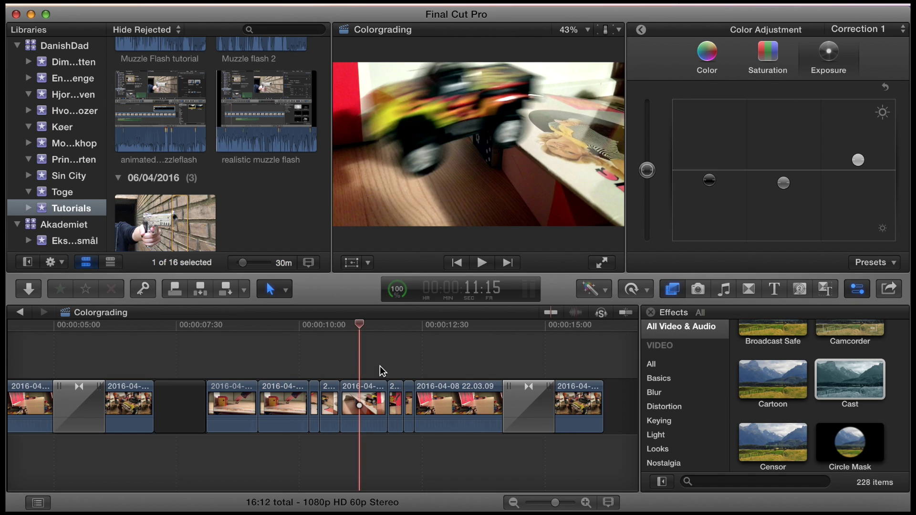
left_click(474, 365)
left_click(578, 361)
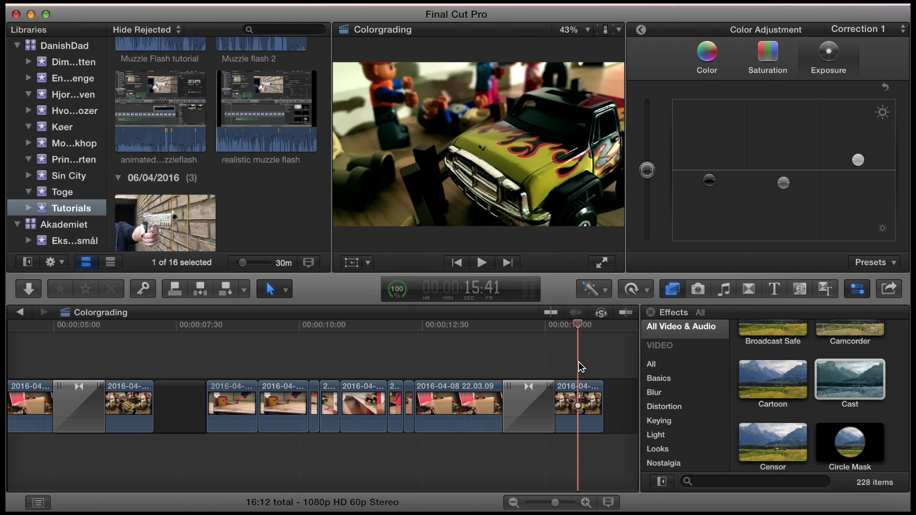
left_click(467, 358)
left_click(392, 353)
left_click(482, 355)
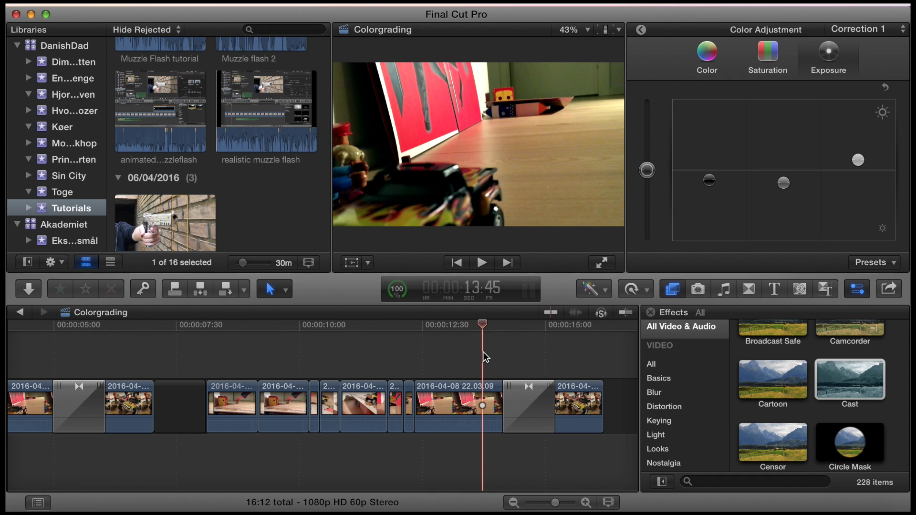
left_click(453, 361)
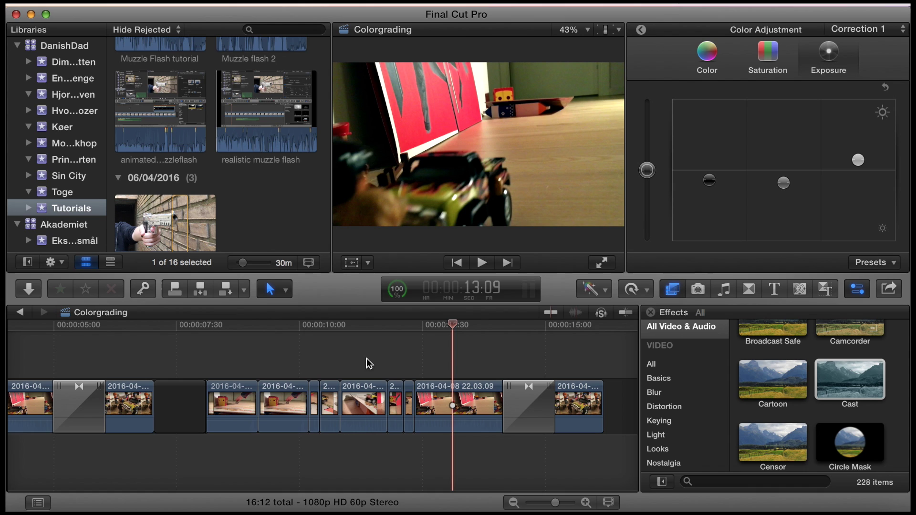